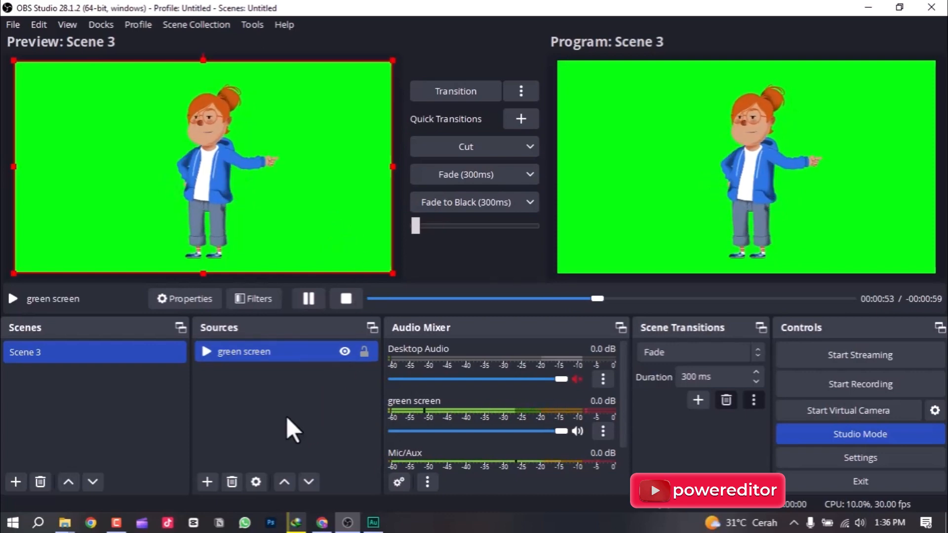
Add a new image source with the default name Image to Scene 3.
click(206, 482)
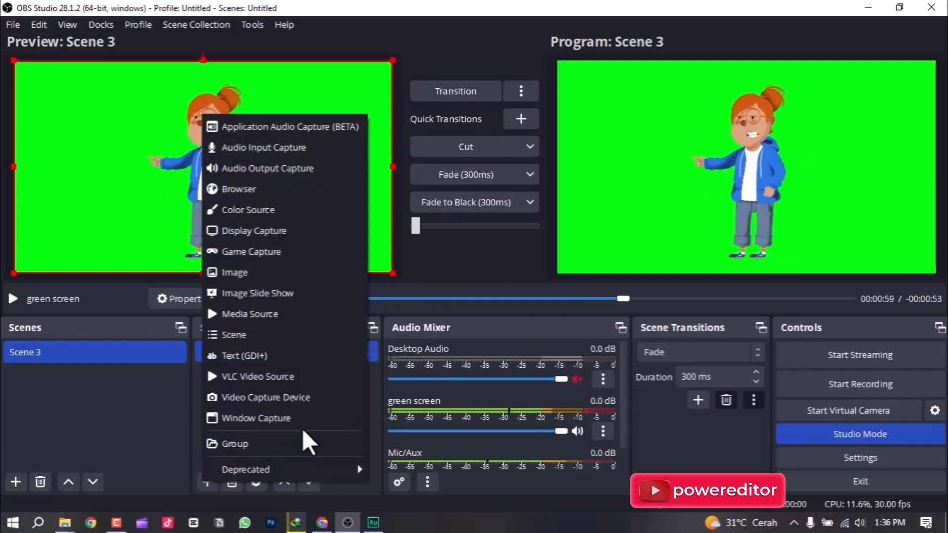
click(277, 274)
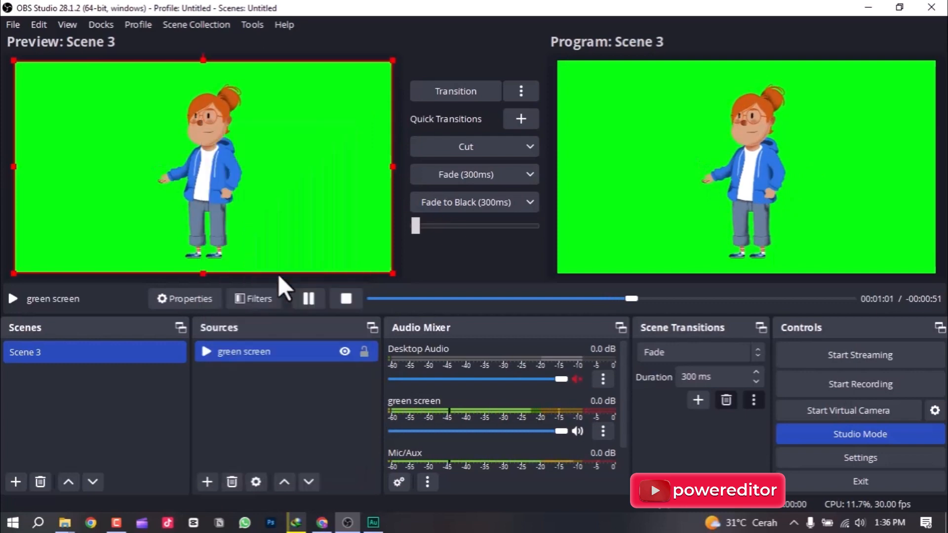
click(521, 345)
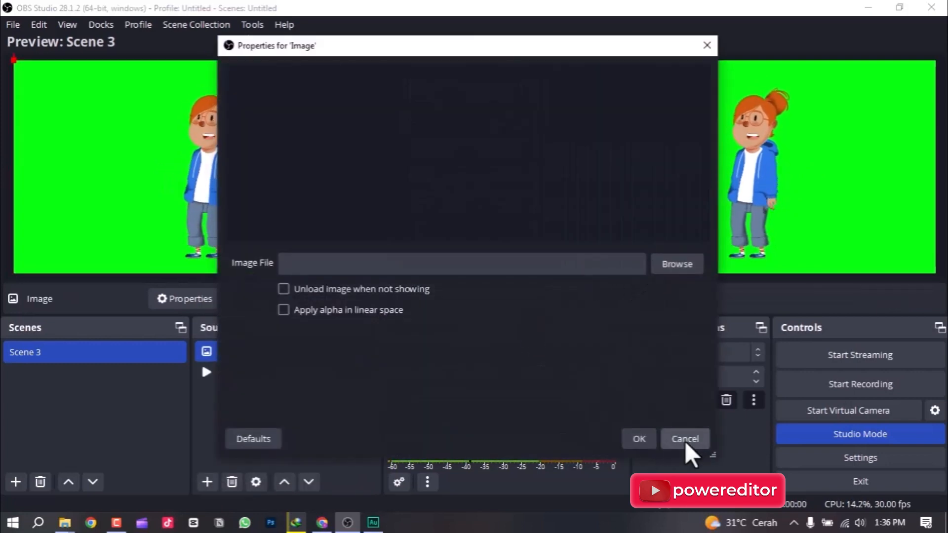
Load the gunung picture from the 5. EDITOR/BAHAN/THUMBNAIL folder into the image source and confirm its properties.
click(683, 266)
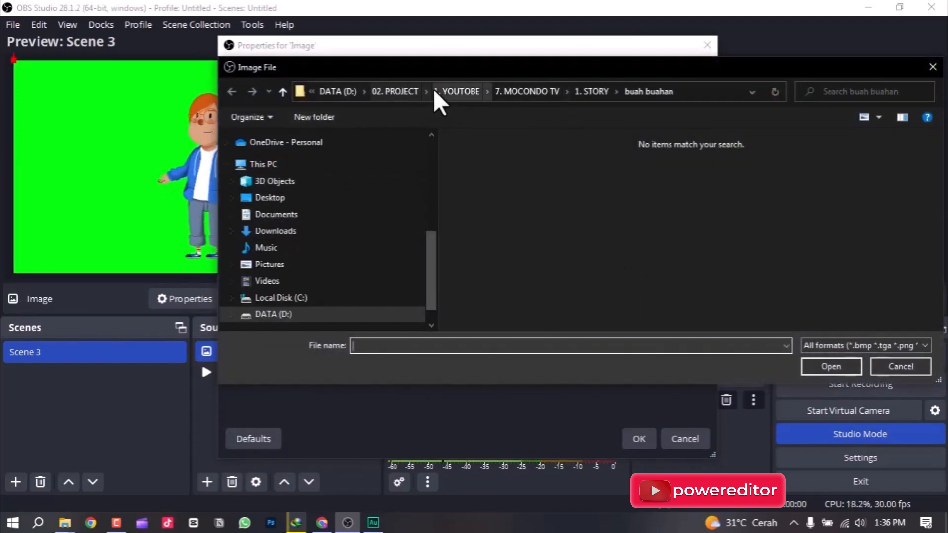
click(471, 93)
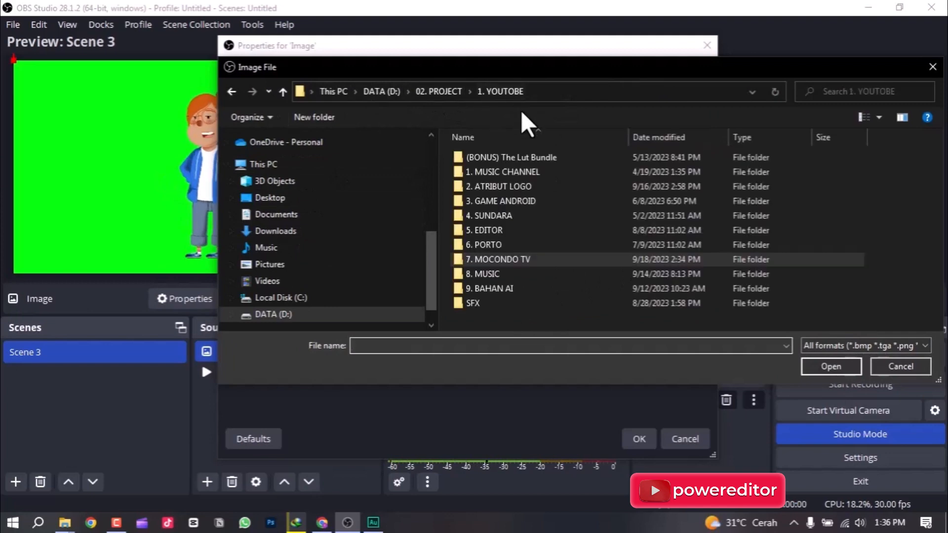
double_click(523, 230)
double_click(530, 159)
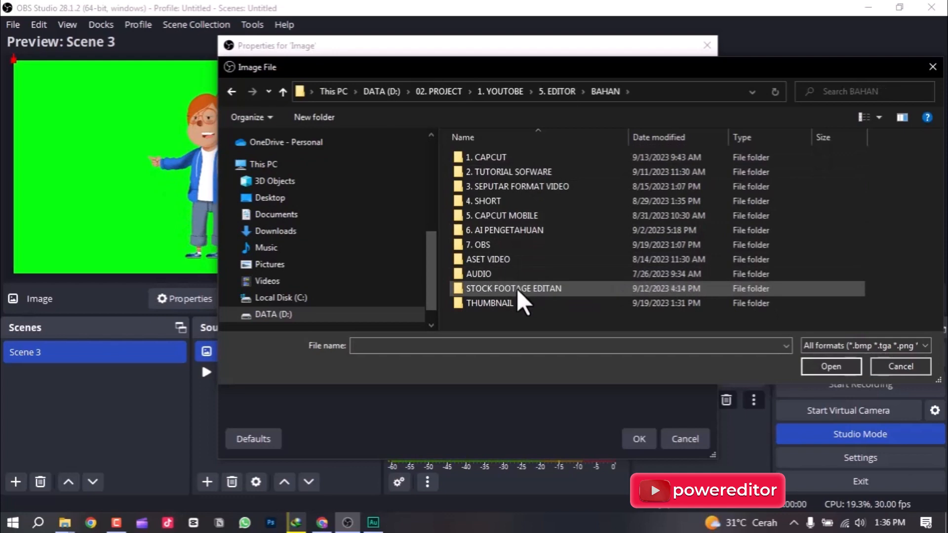
double_click(516, 304)
scroll(701, 245, down, 6)
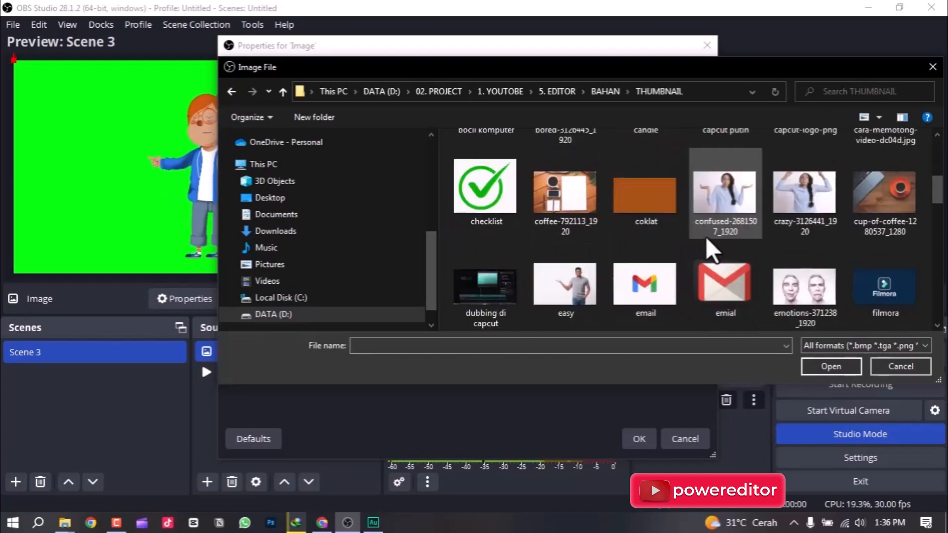
click(560, 213)
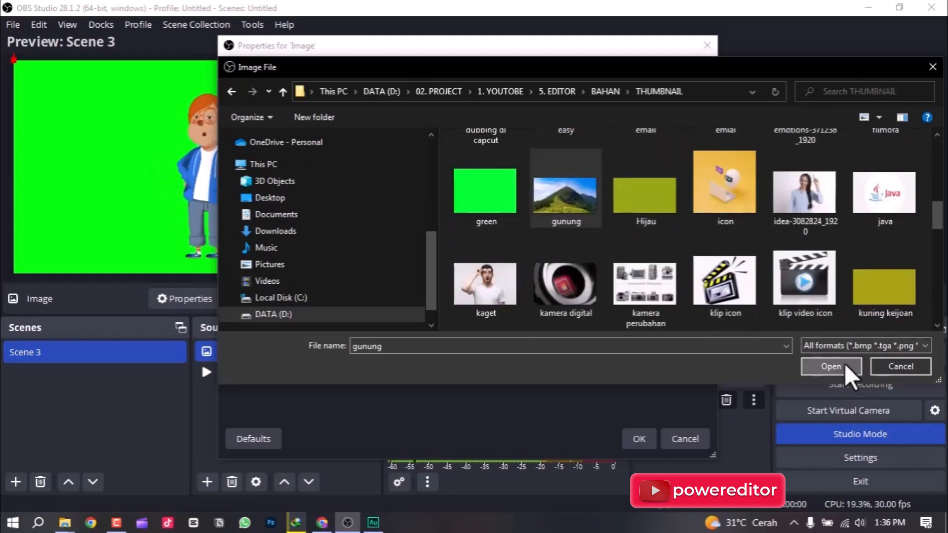
click(845, 371)
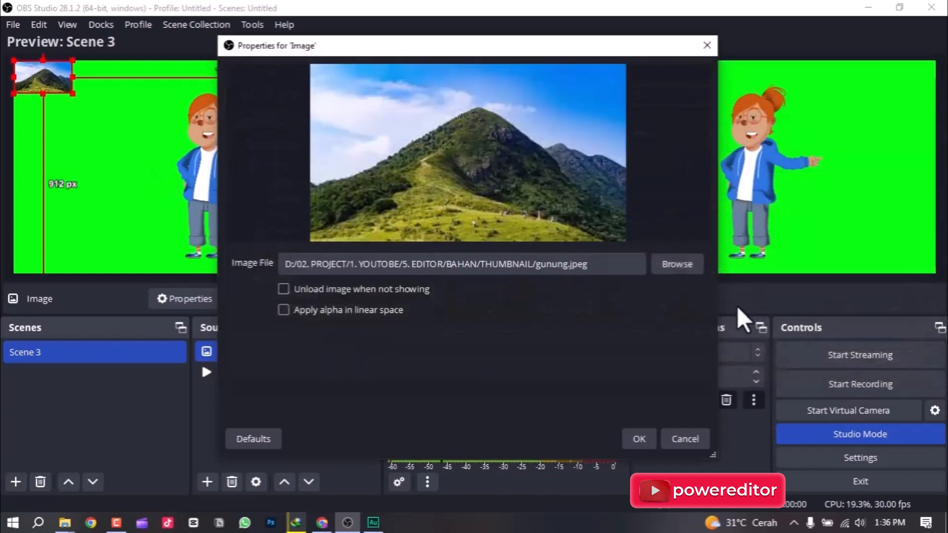
click(648, 440)
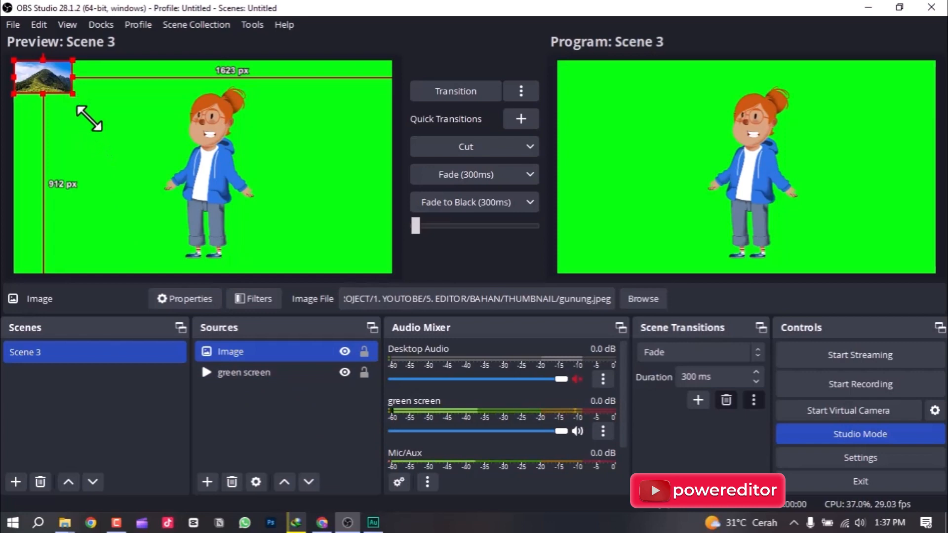
Enlarge the mountain image to fill the canvas and place the green screen source above it in the source order.
drag(89, 118, 285, 276)
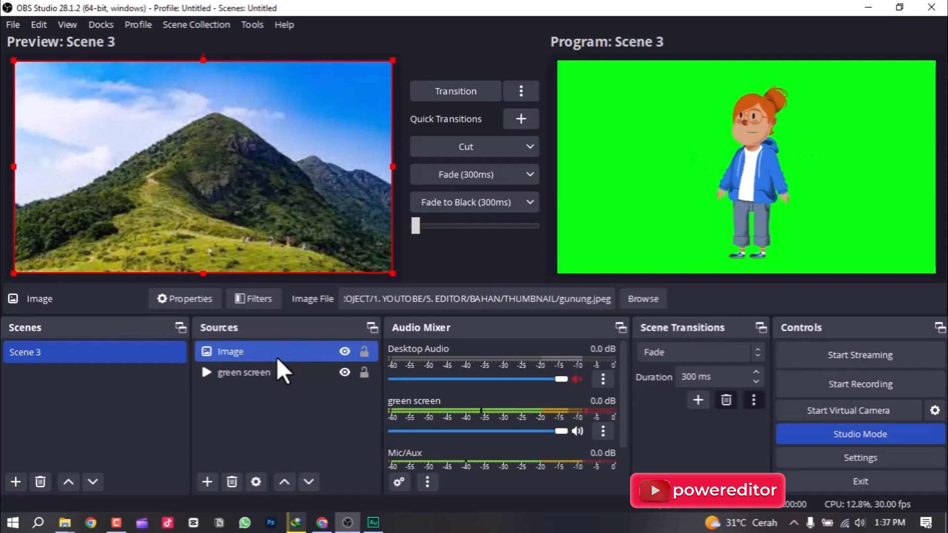
drag(271, 381, 309, 376)
click(443, 90)
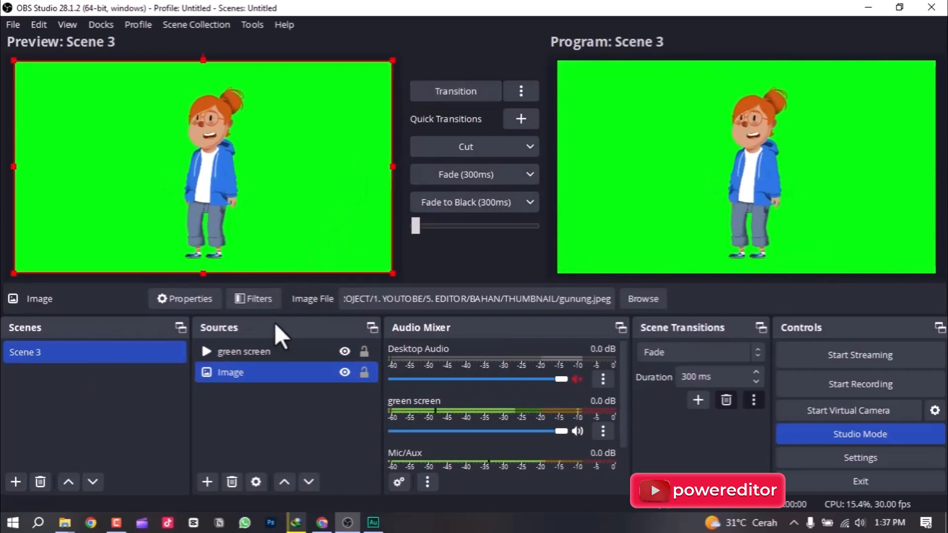
Stop the green screen clip and play it again from the beginning.
click(250, 351)
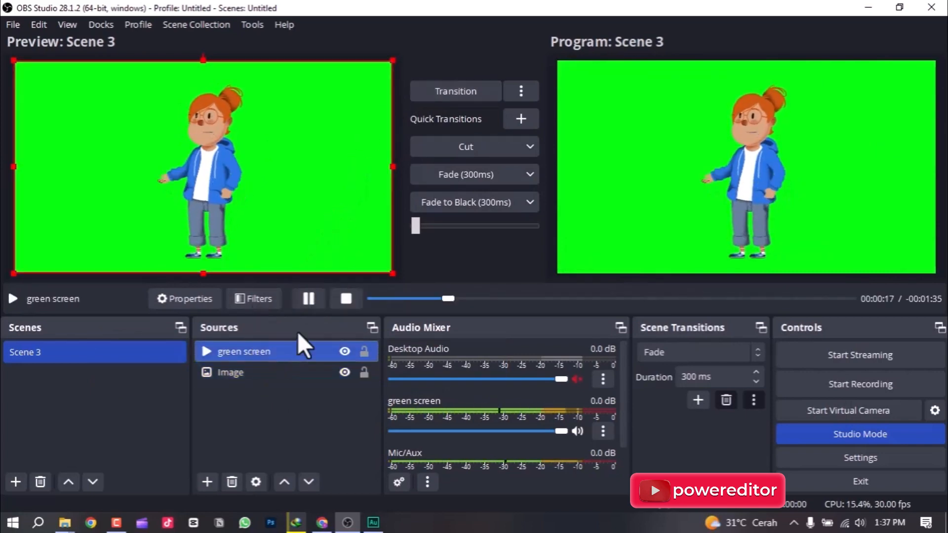
click(345, 298)
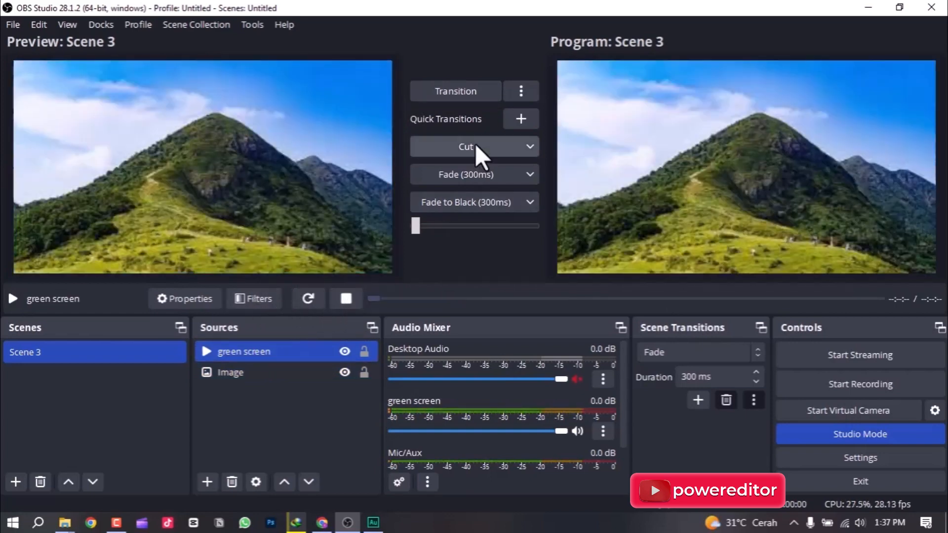
click(466, 88)
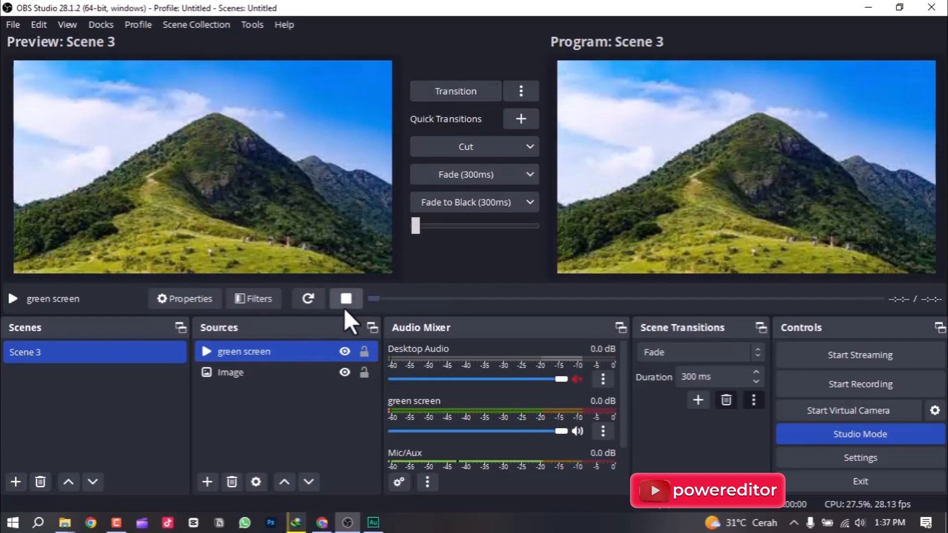
click(309, 298)
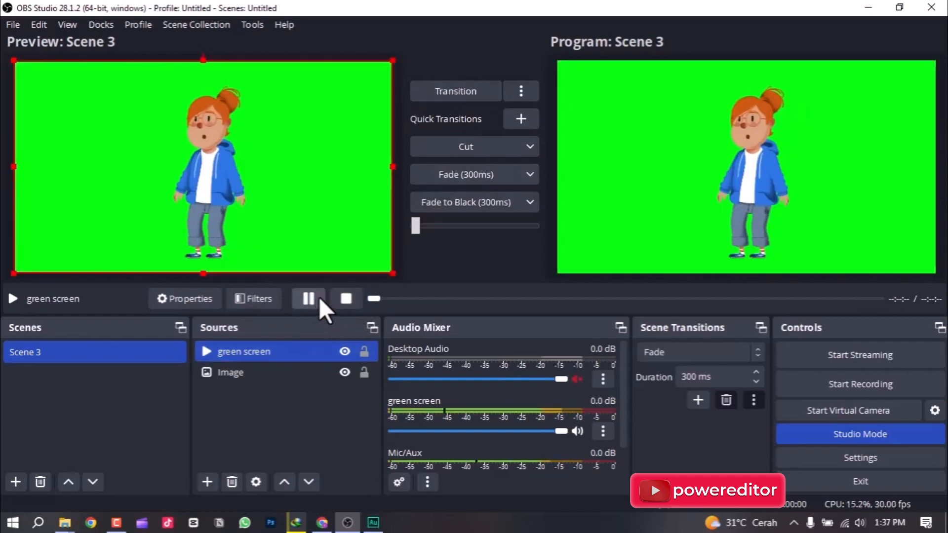
Add a Chroma Key effect filter with its default name to the green screen source.
click(256, 302)
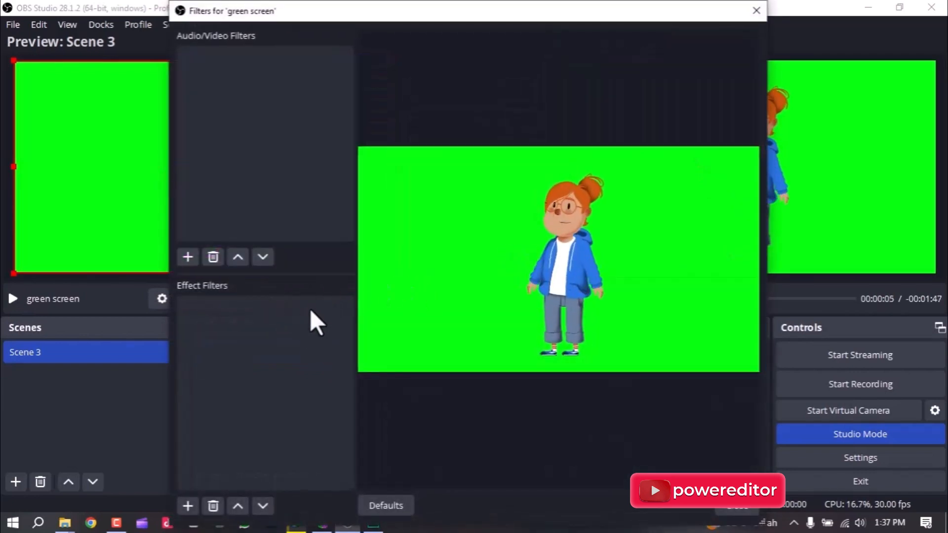
click(188, 505)
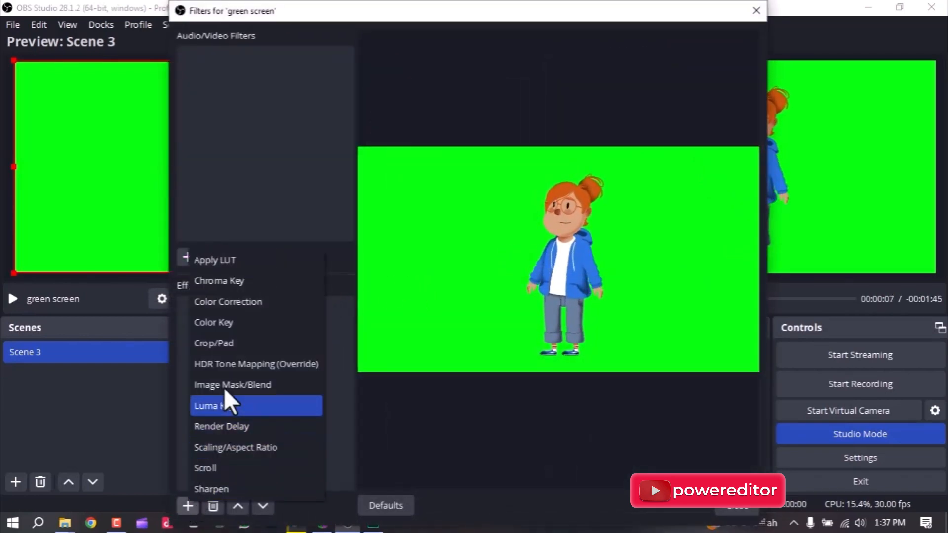
click(260, 285)
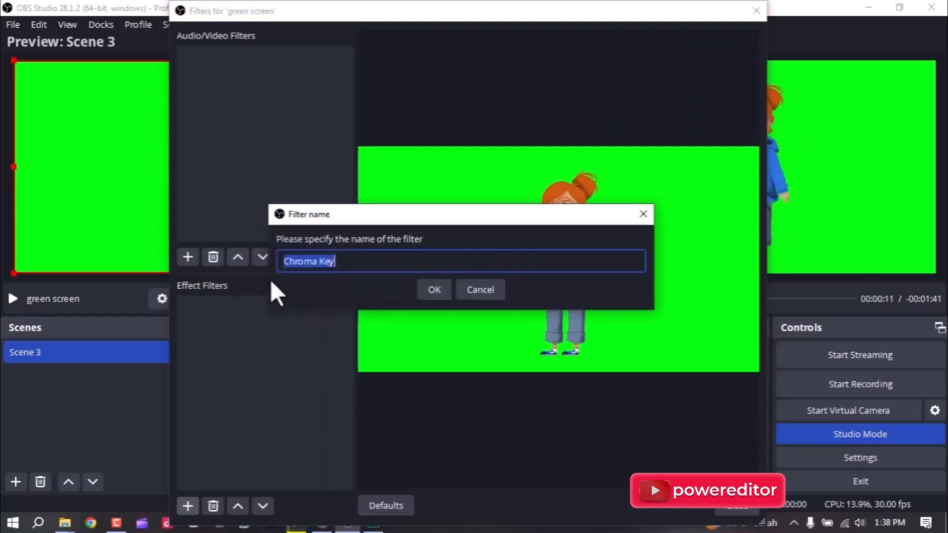
click(435, 290)
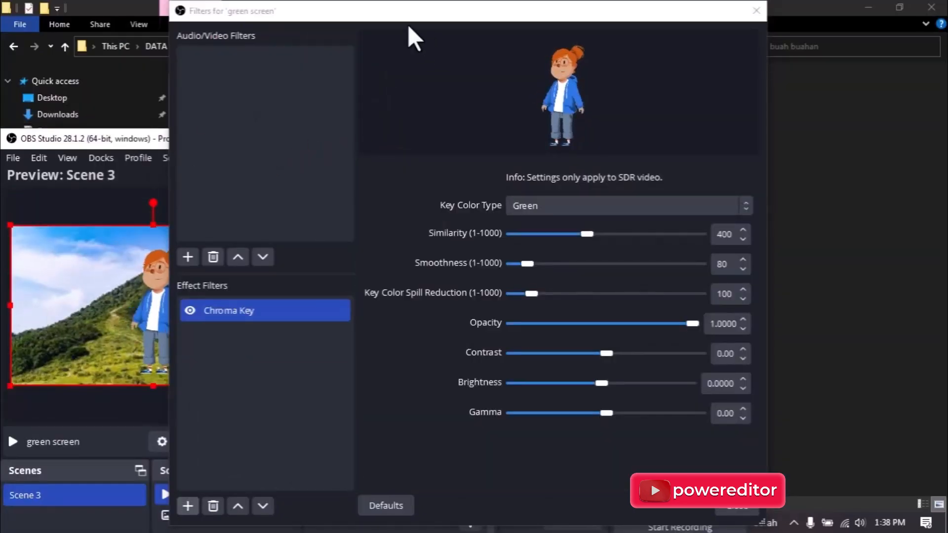
Maximize the main window and reposition the filter window so the scene preview can be seen beside it.
drag(371, 13, 671, 180)
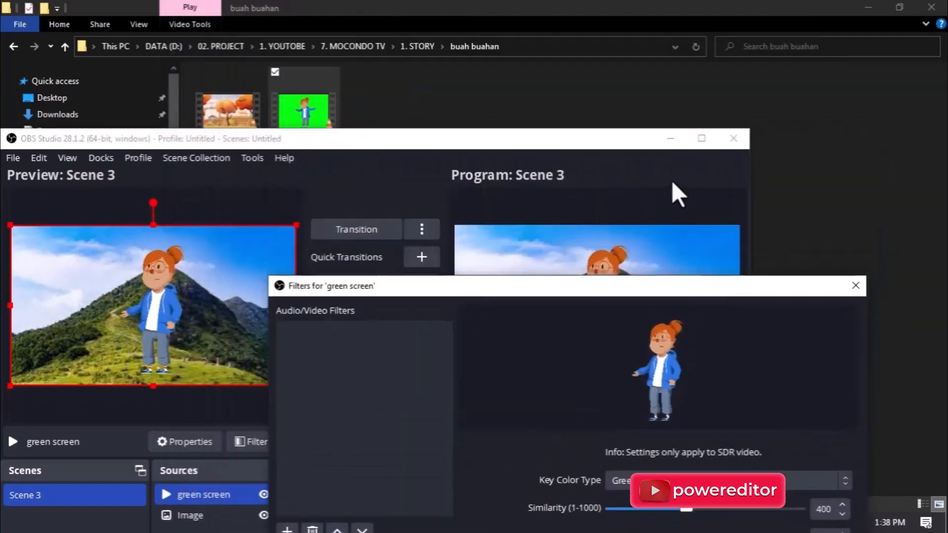
click(701, 139)
drag(672, 283, 682, 66)
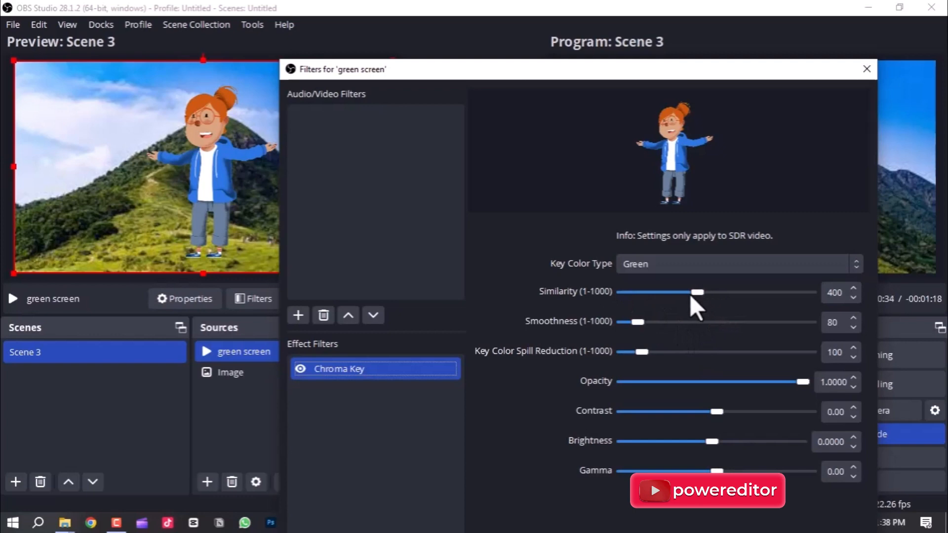
Set the Chroma Key smoothness to 75 and similarity to 384, keep the key color type Green, and close the filters.
mouse_move(638, 320)
mouse_down()
mouse_move(657, 318)
mouse_move(638, 319)
mouse_up()
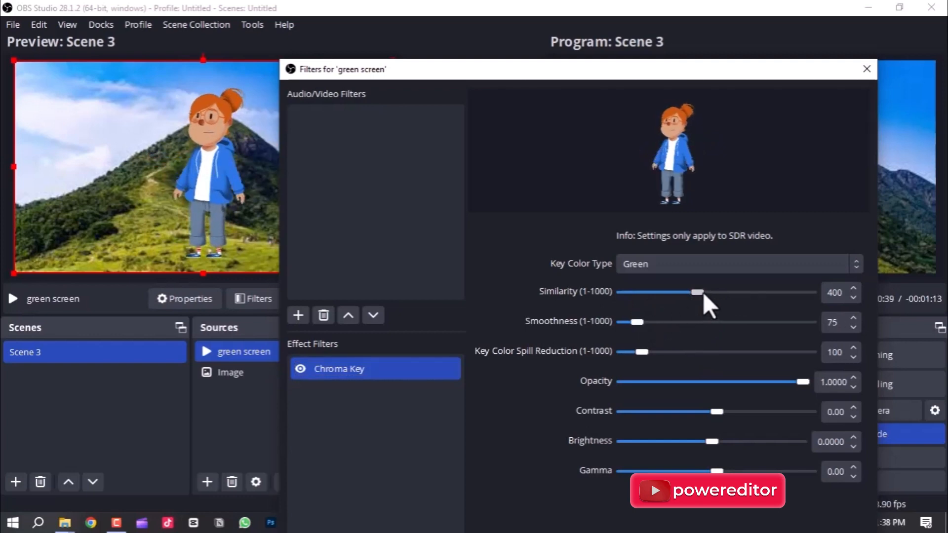
drag(702, 292, 695, 292)
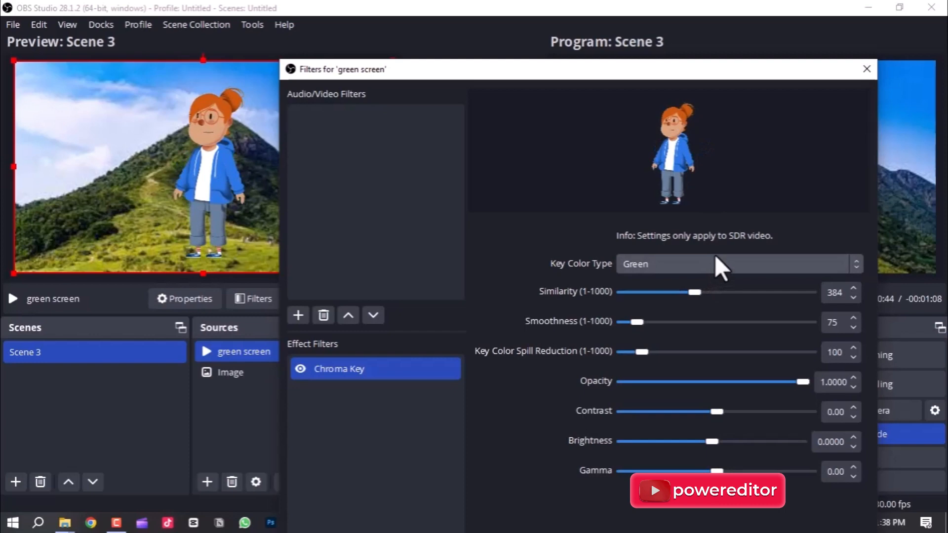
click(824, 265)
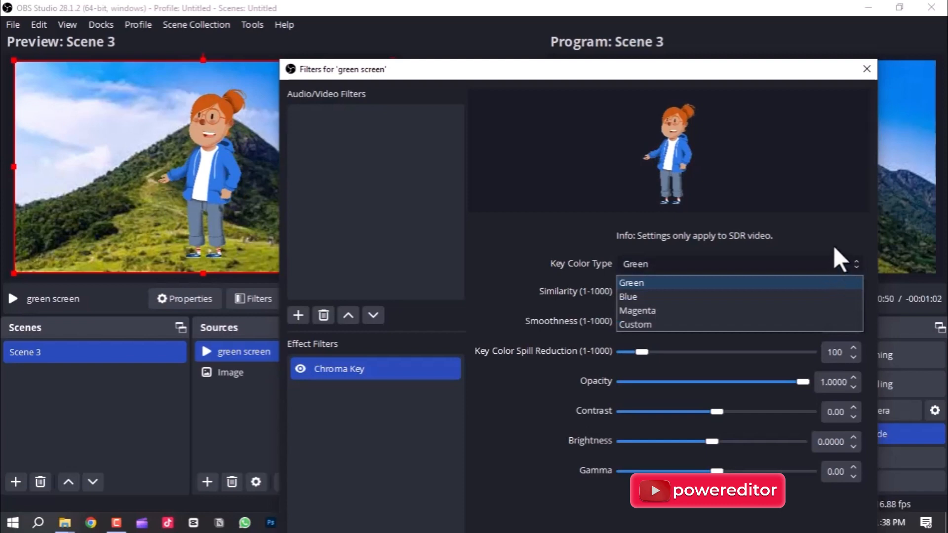
click(845, 222)
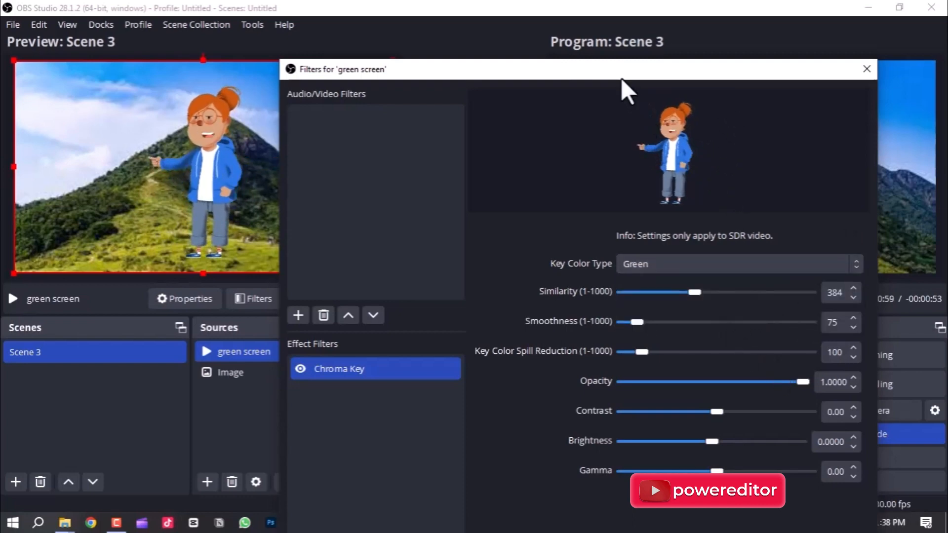
drag(621, 78, 527, 4)
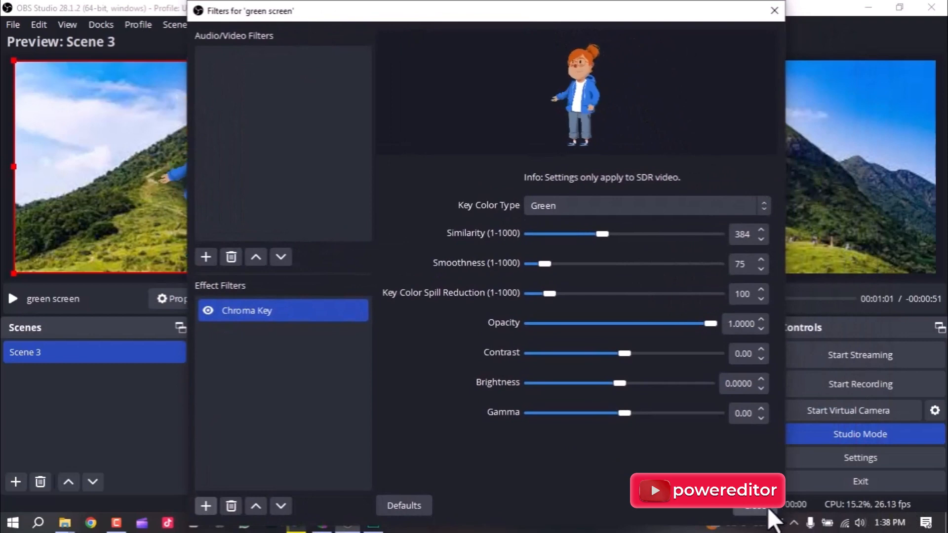
click(764, 512)
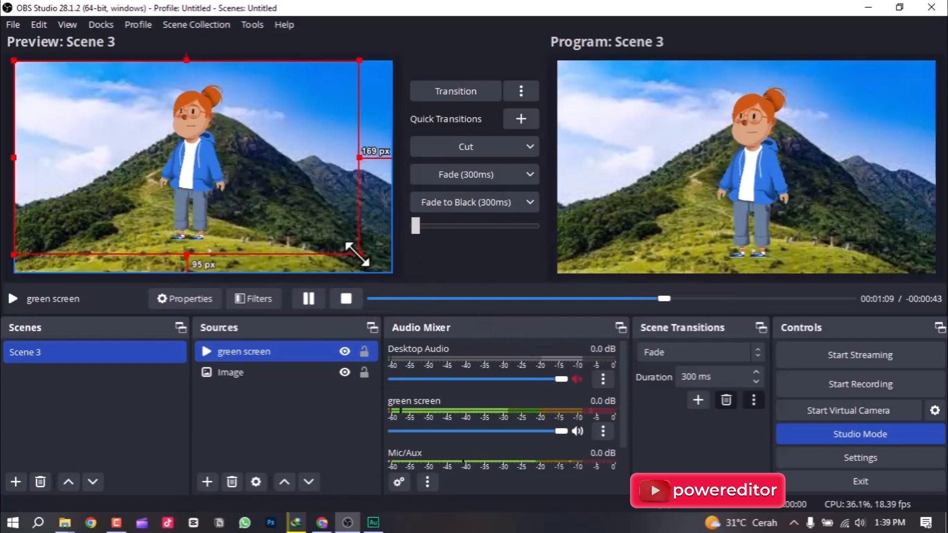
Shrink and move the character clip to the scene's lower right, about 531 px from the left and 278 px from the top, and transition to Program.
drag(392, 273, 233, 185)
drag(156, 153, 307, 237)
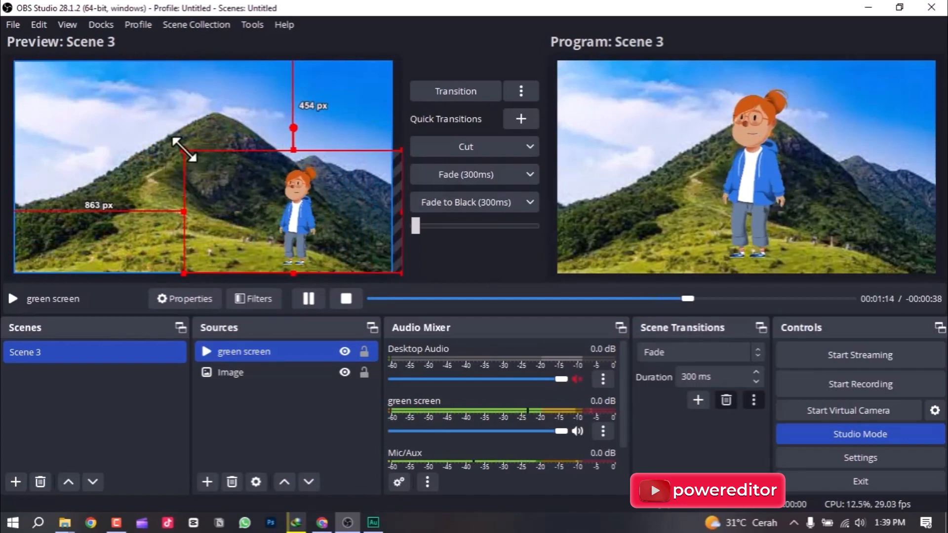
drag(184, 149, 100, 103)
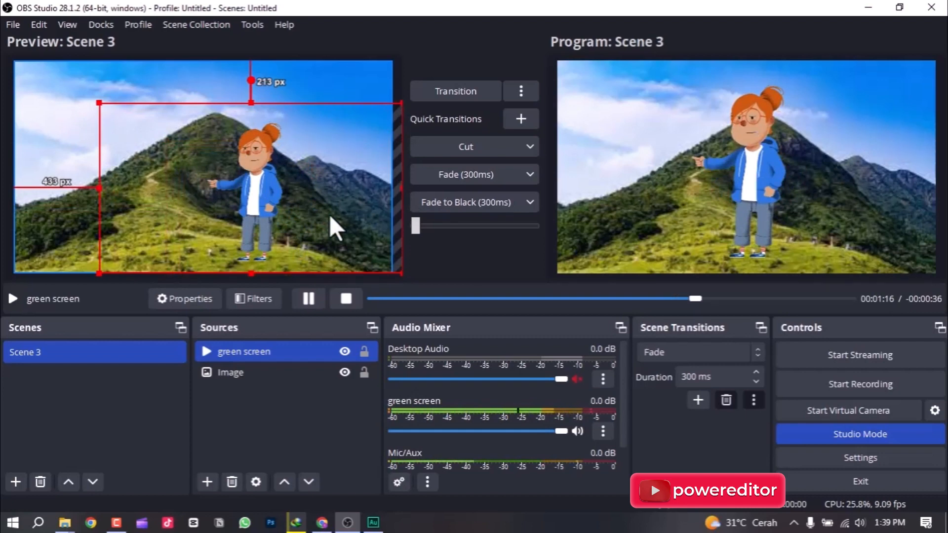
drag(330, 214, 386, 248)
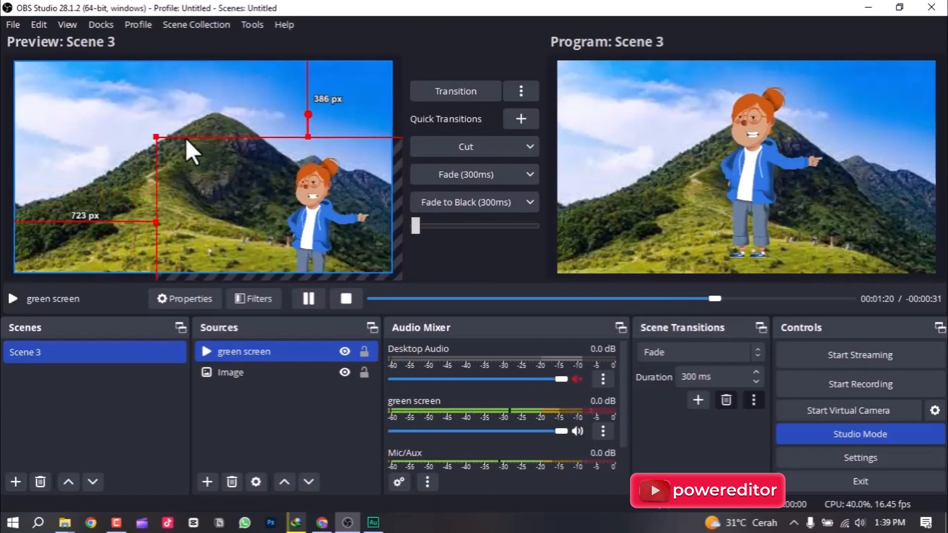
drag(156, 137, 119, 115)
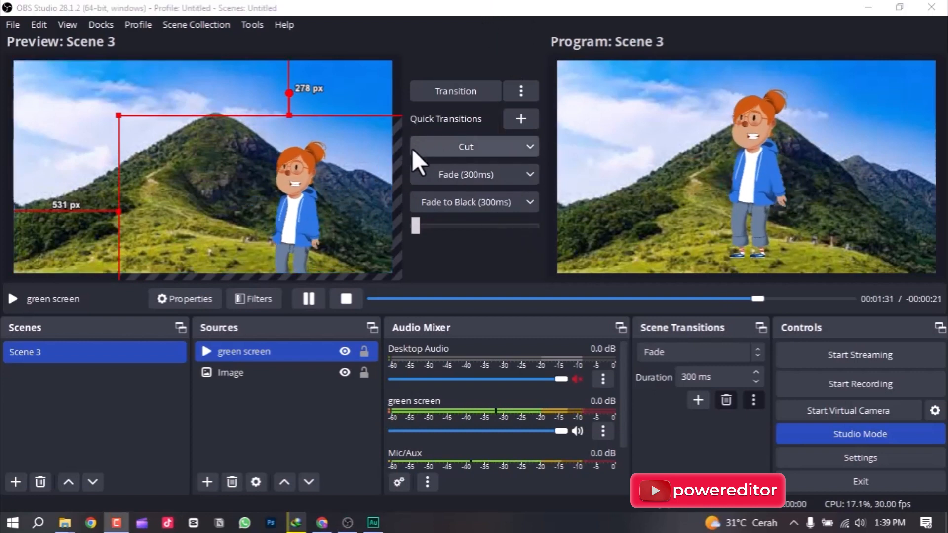
click(456, 94)
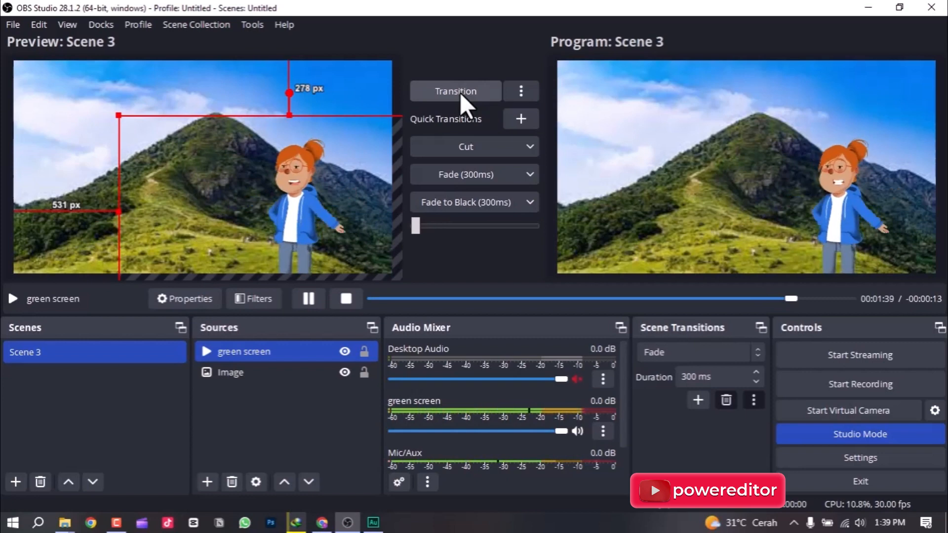
double_click(425, 11)
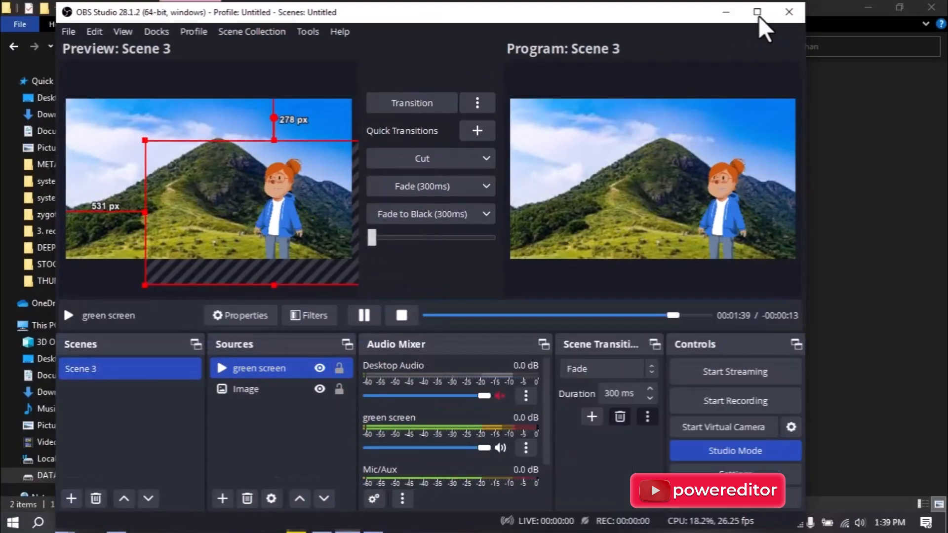
click(756, 12)
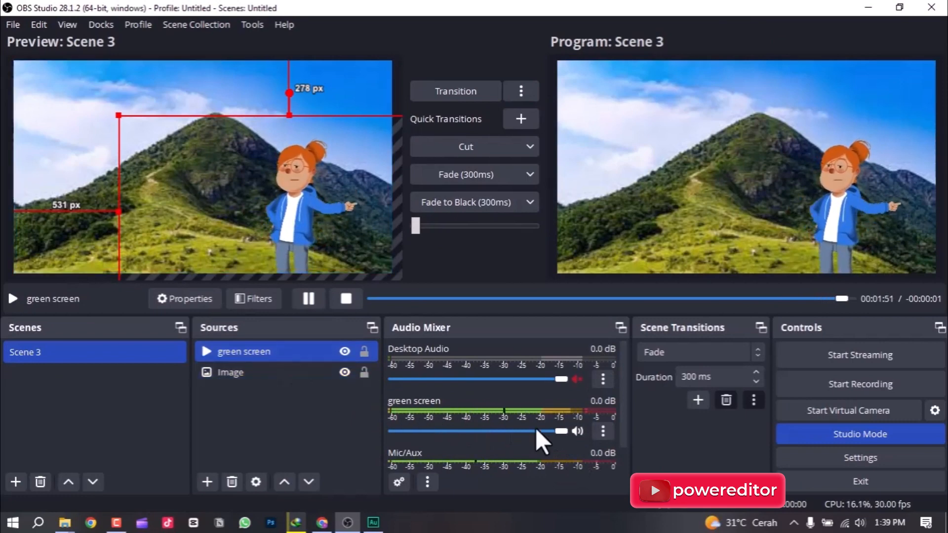
Set the green screen source's audio monitoring to Monitor and Output in the advanced audio properties, and deselect the source.
click(602, 429)
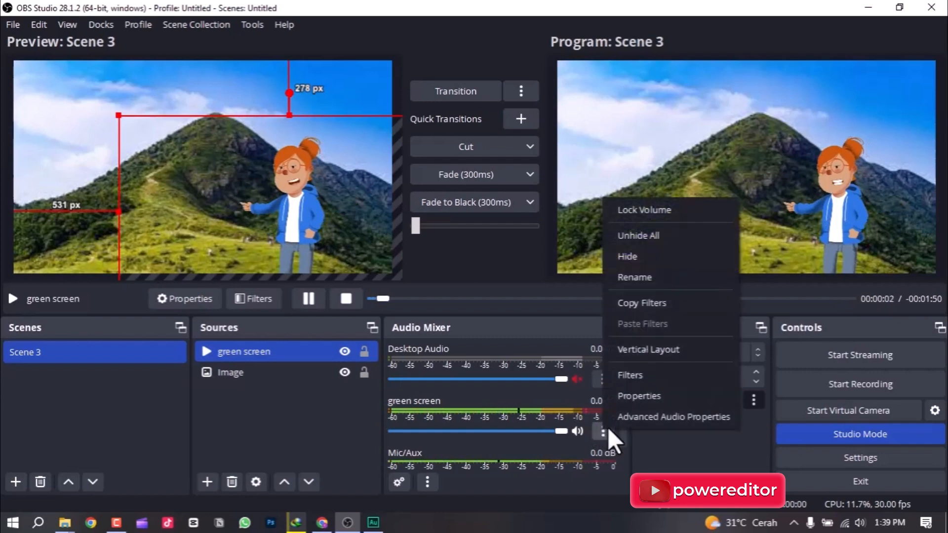
click(644, 418)
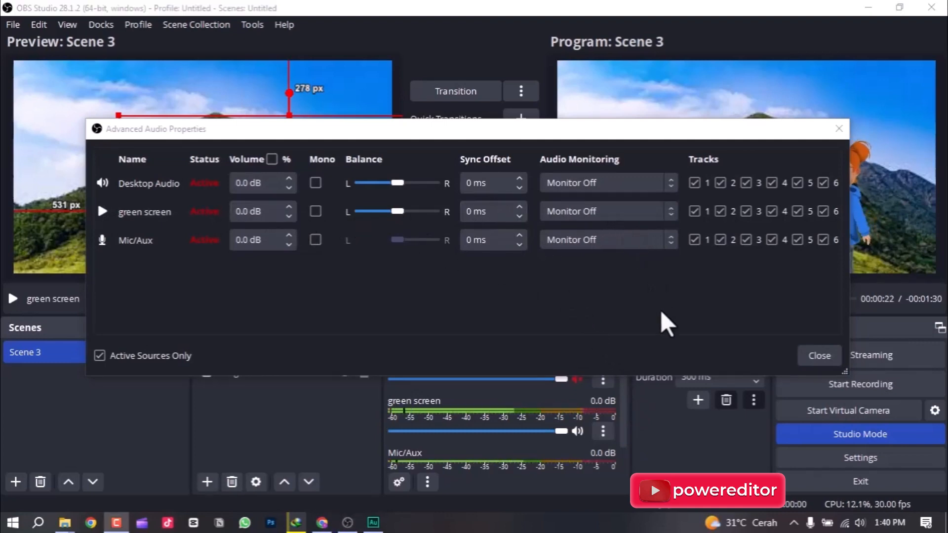
click(660, 210)
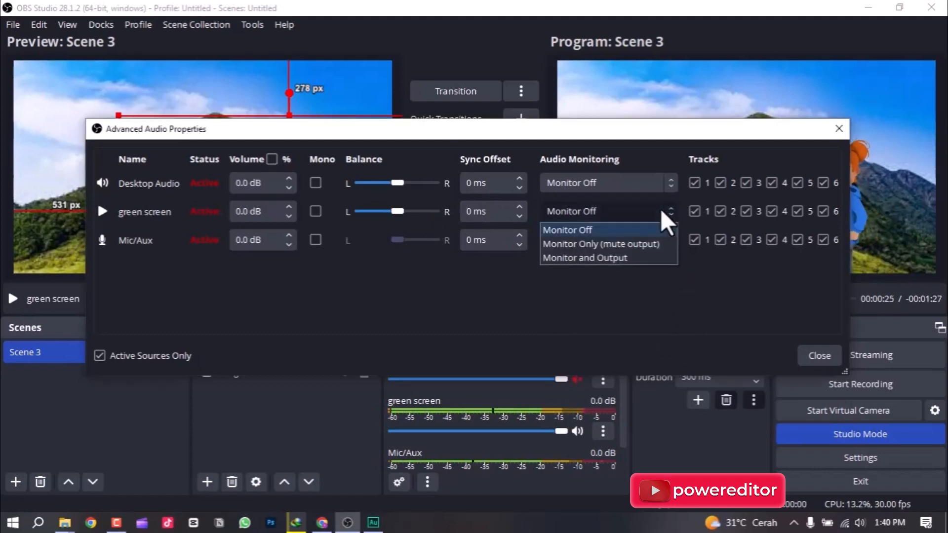
click(659, 259)
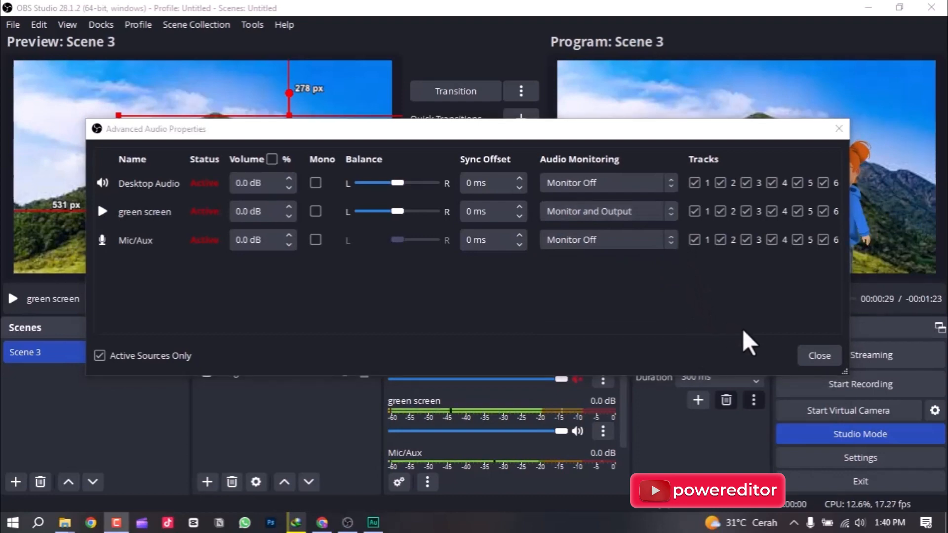
click(818, 357)
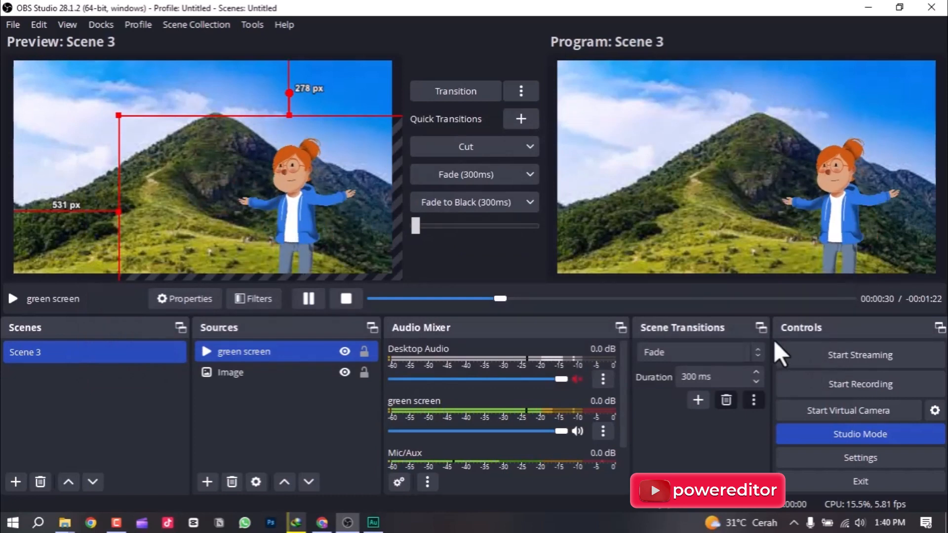
click(279, 412)
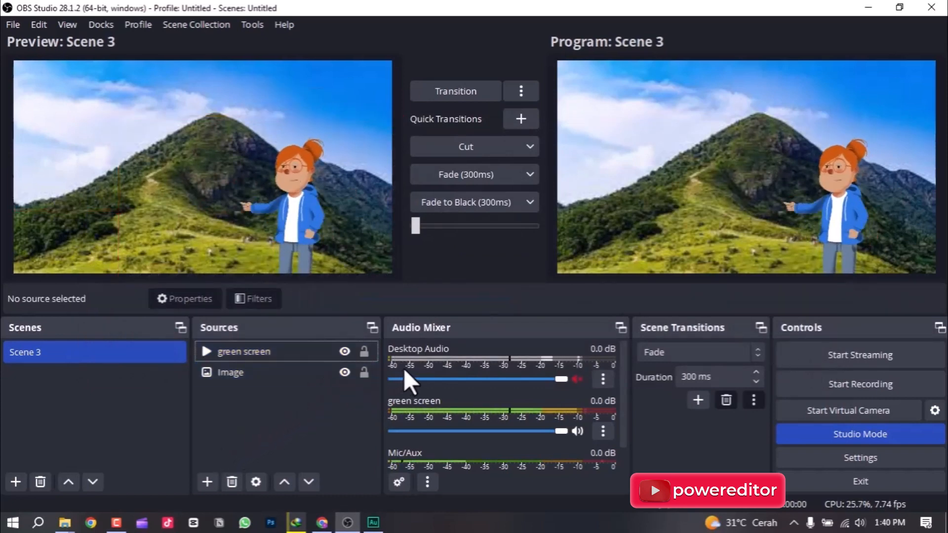